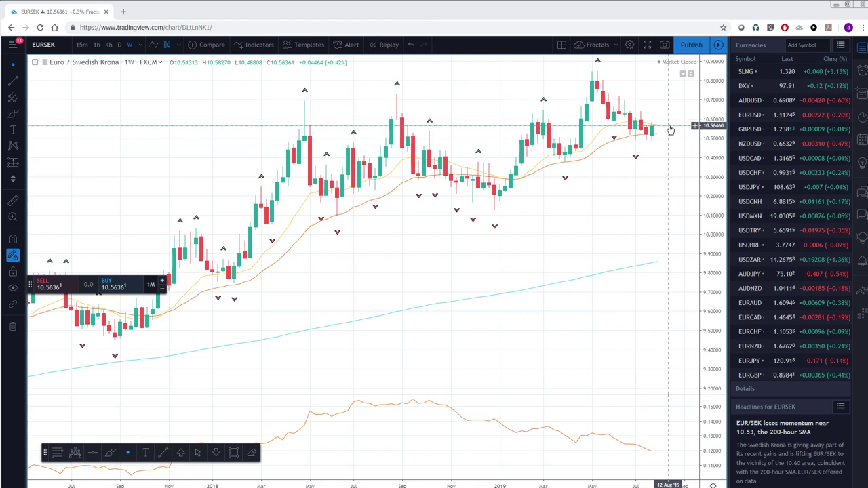
# Step: Put EUR/SEK on daily candles, then load the AUD/USD daily chart with its horizontal levels
pyautogui.click(118, 45)
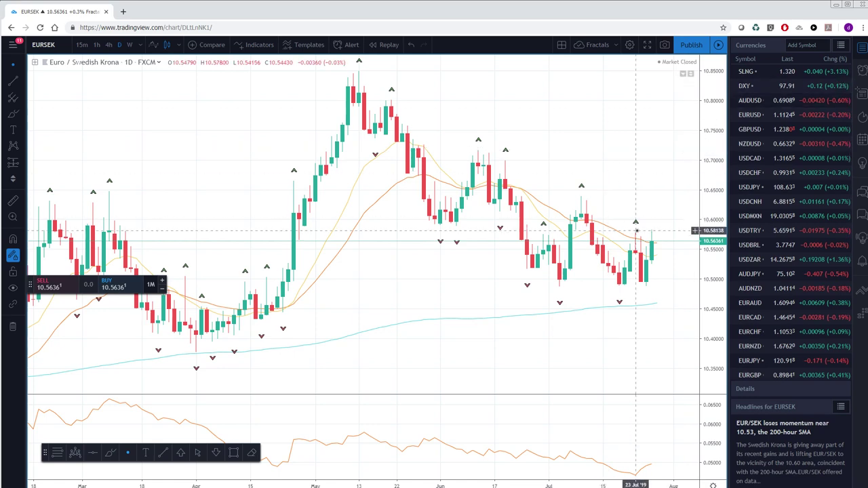
pyautogui.click(743, 102)
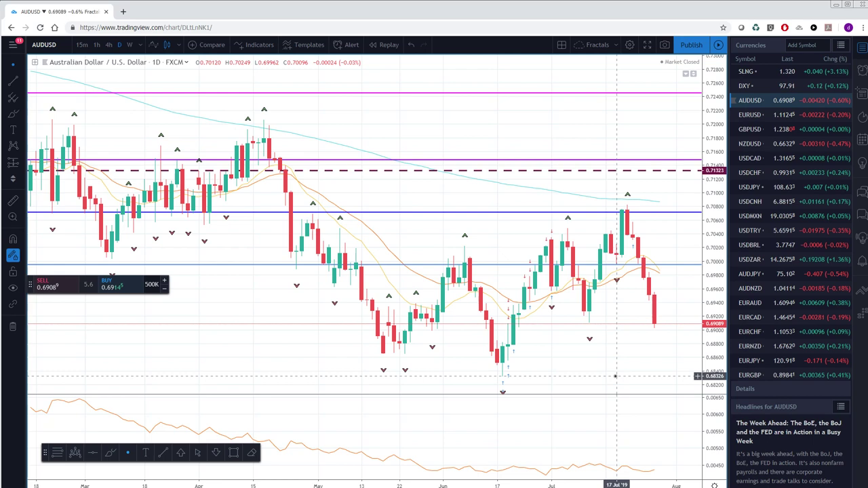
# Step: Load the EUR/USD daily chart from the Currencies watchlist
pyautogui.click(749, 118)
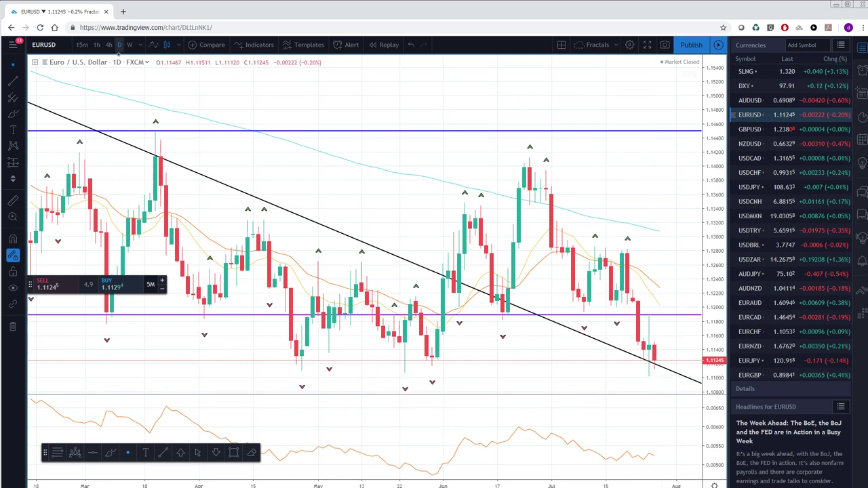
# Step: Check EUR/USD on weekly, return to daily, and hide the black descending trend line
pyautogui.click(132, 44)
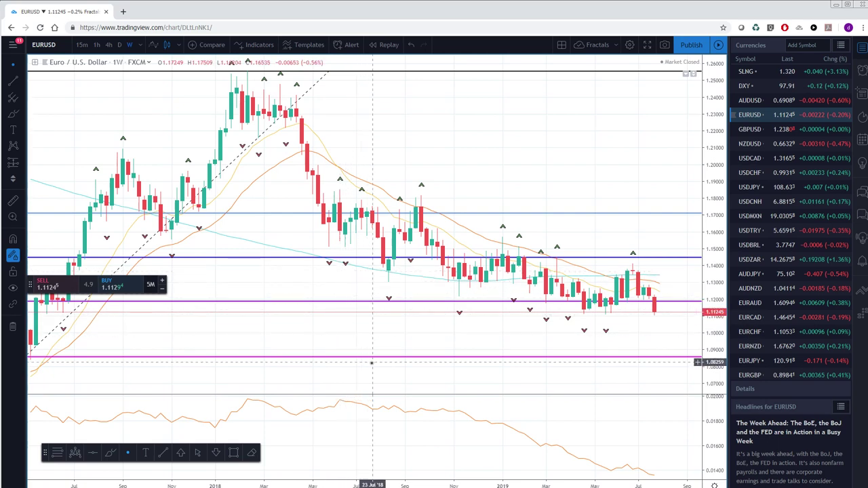
pyautogui.moveTo(410, 476)
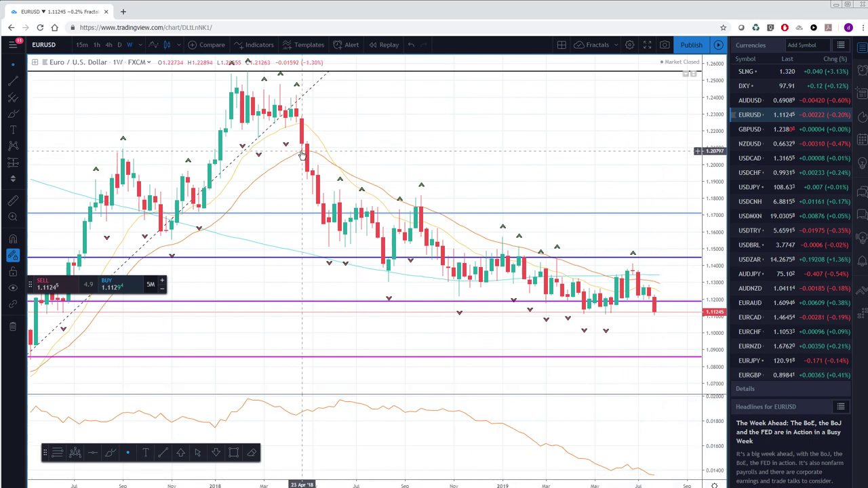
pyautogui.click(121, 46)
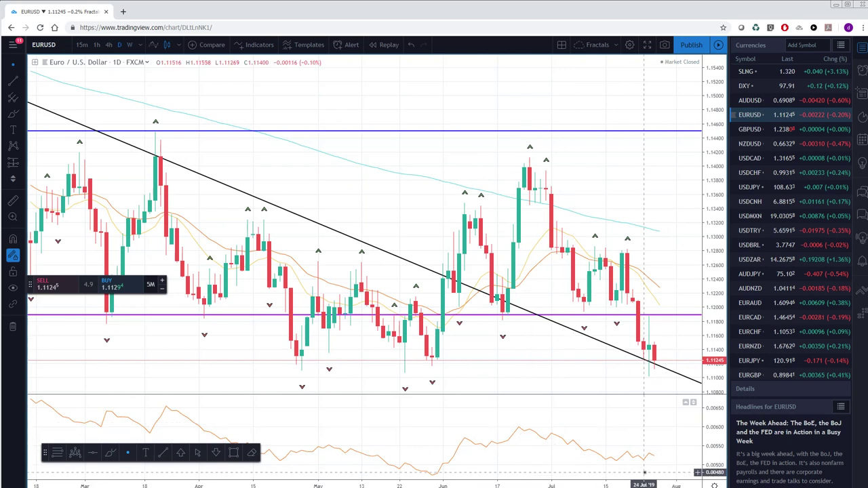
pyautogui.rightClick(660, 369)
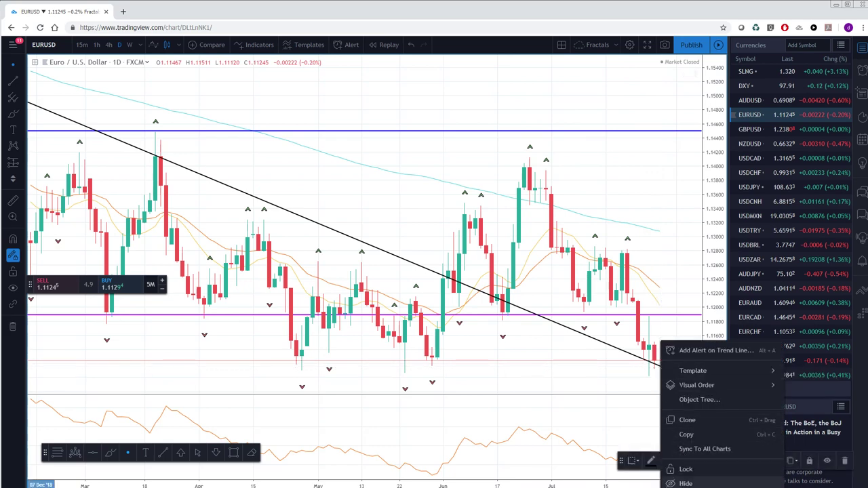
pyautogui.click(685, 484)
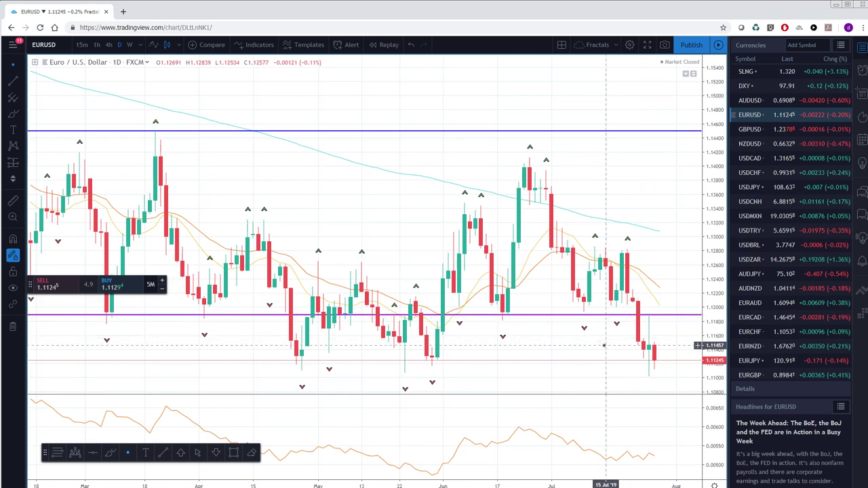
# Step: Rescale GBP/USD to about a year of daily bars with a compressed price scale, then load NZD/USD
pyautogui.click(750, 130)
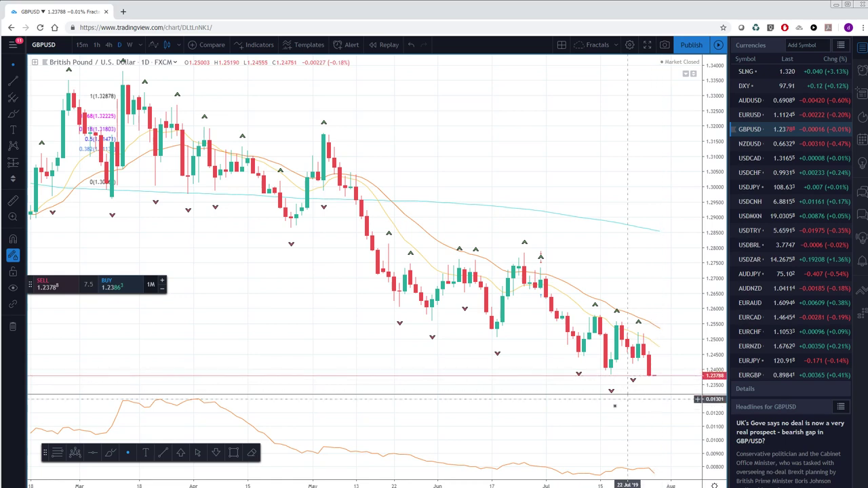
pyautogui.moveTo(278, 486); pyautogui.dragTo(514, 486)
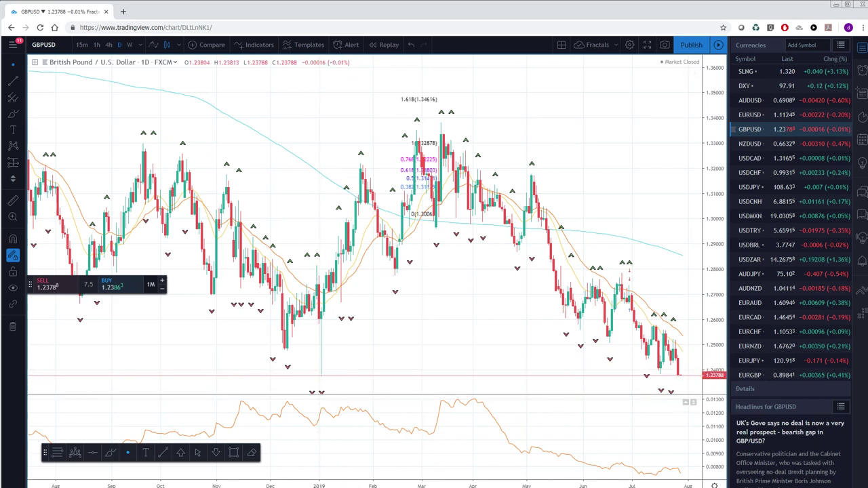
pyautogui.scroll(5, 650, 485)
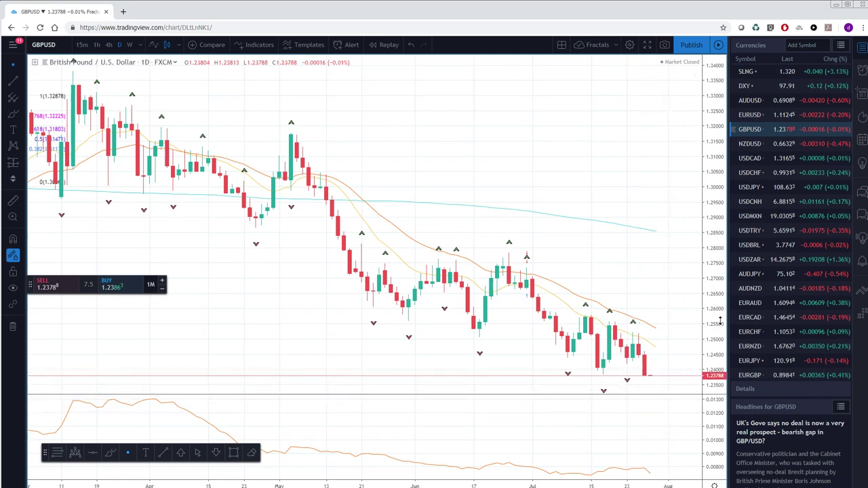
pyautogui.moveTo(718, 324); pyautogui.dragTo(712, 392)
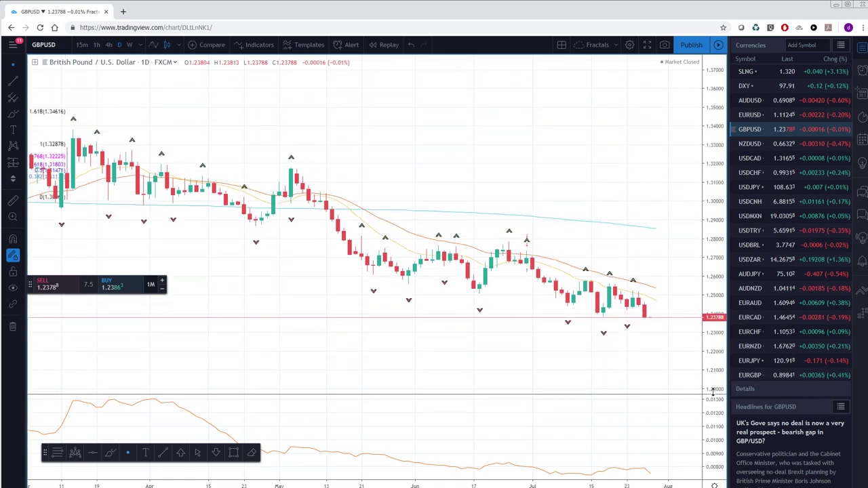
pyautogui.click(749, 145)
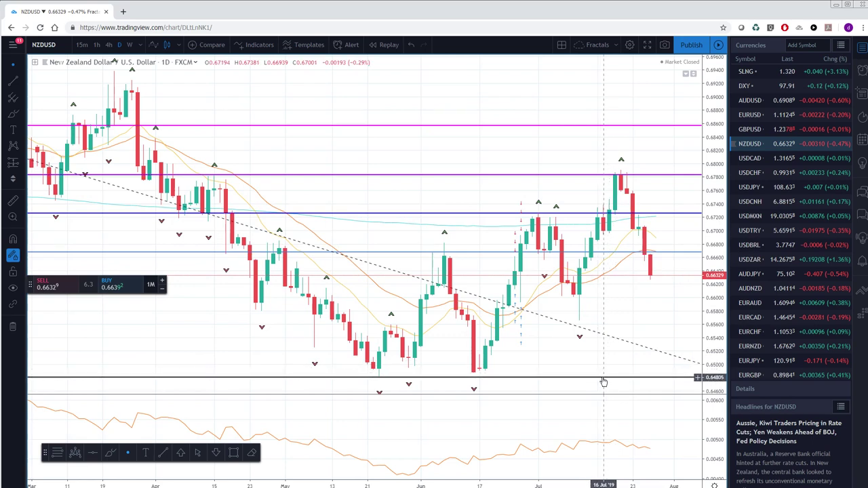
# Step: Load the USD/CAD daily chart, price near 1.3165
pyautogui.click(749, 160)
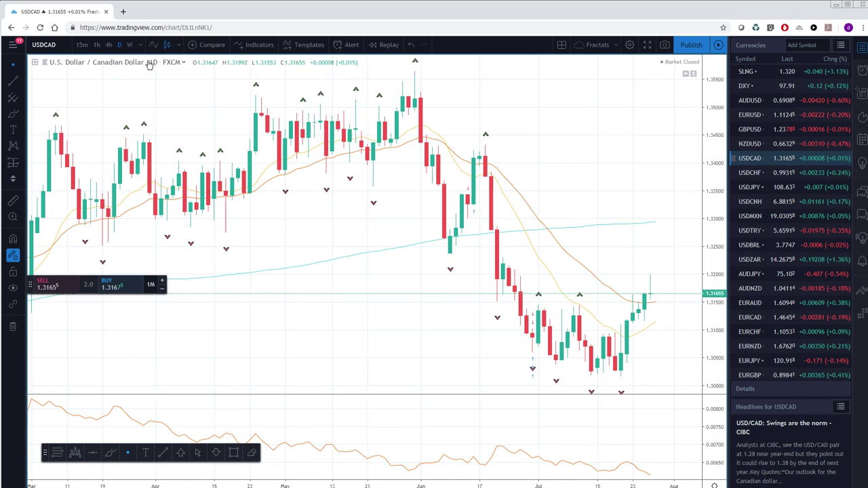
# Step: View USD/CAD on the weekly timeframe, then load the USD/JPY weekly chart
pyautogui.click(132, 45)
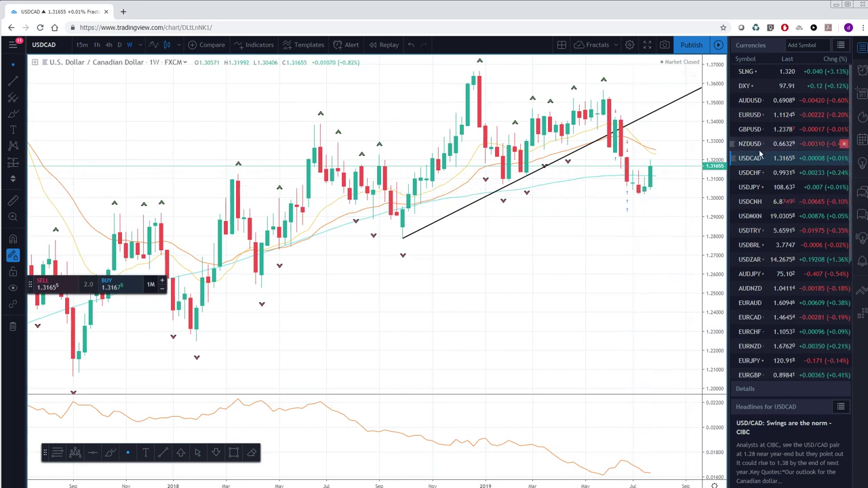
pyautogui.click(750, 187)
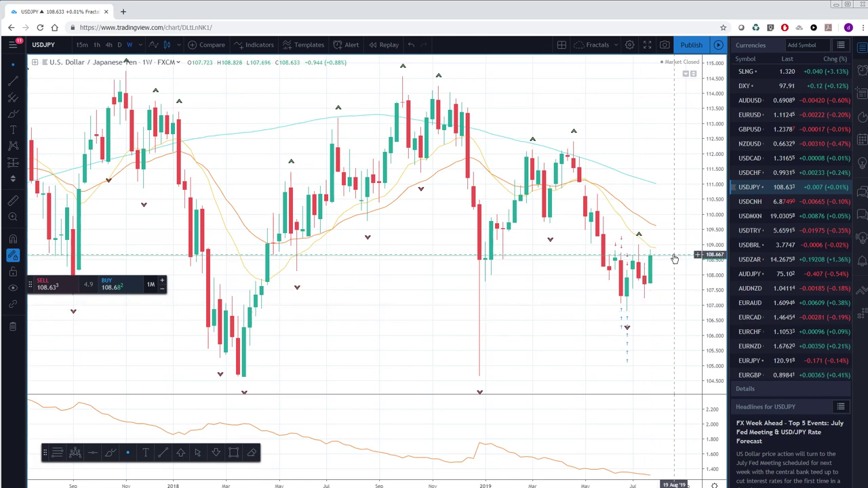
# Step: Put USD/JPY on daily candles and bring up the saved watchlists menu
pyautogui.click(119, 44)
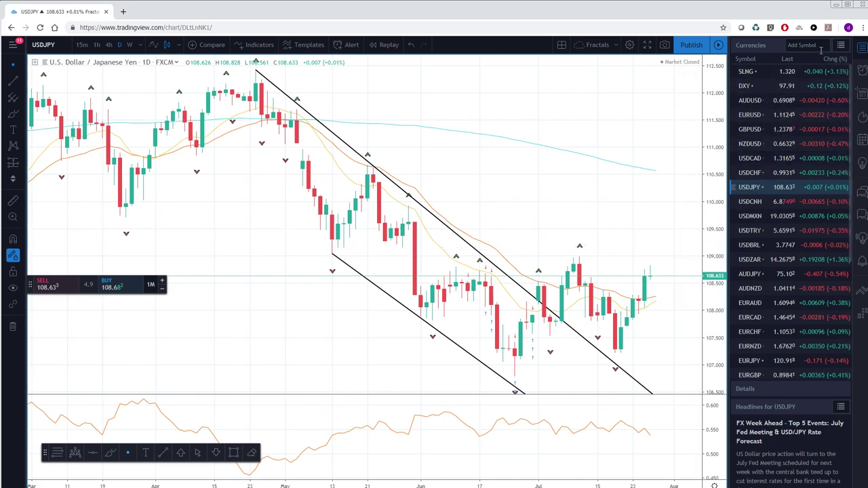
pyautogui.click(841, 45)
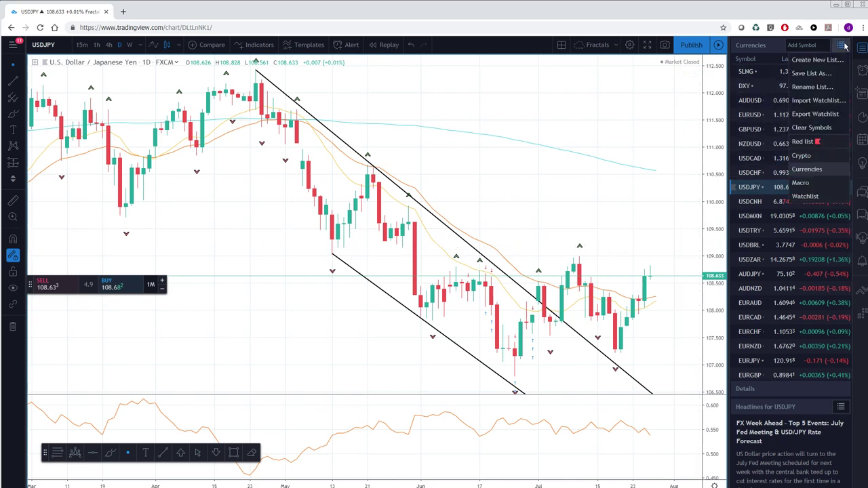
# Step: Switch to the Macro watchlist and review SPXUSD weekly, then back on daily
pyautogui.click(804, 182)
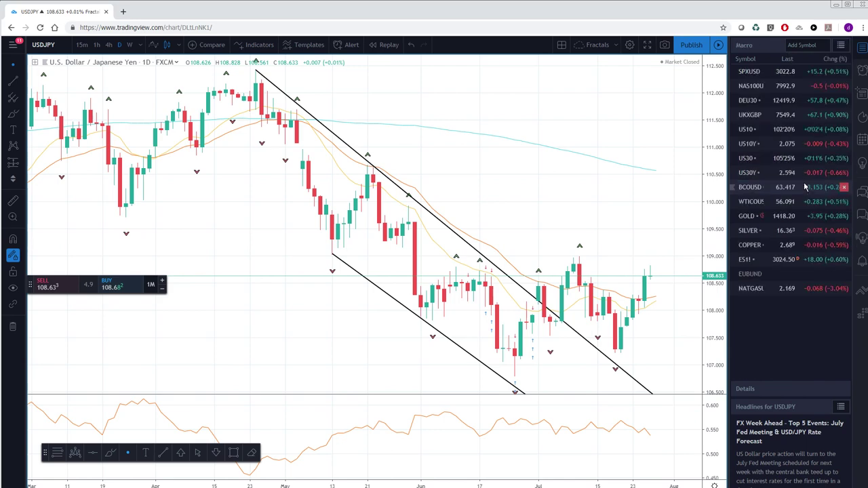
pyautogui.click(760, 75)
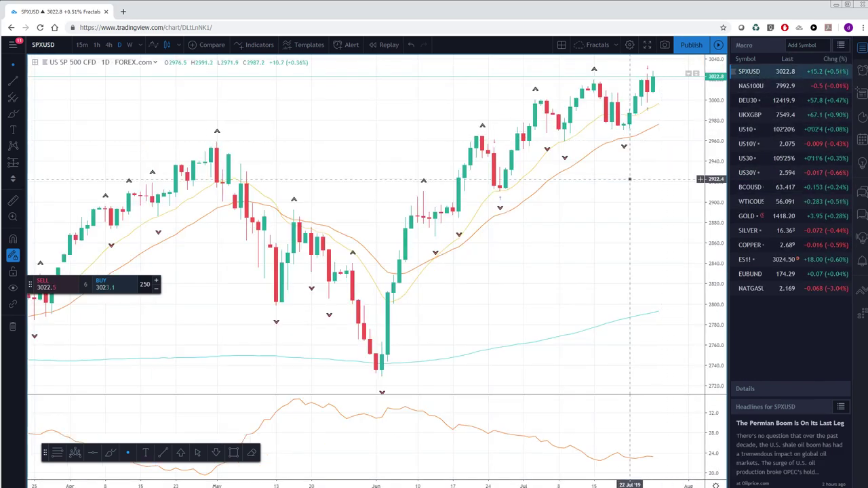
pyautogui.click(130, 46)
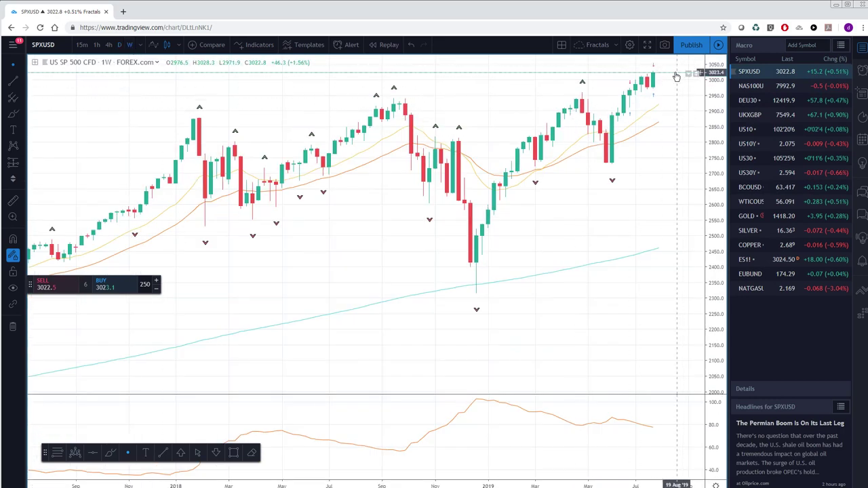
pyautogui.click(121, 53)
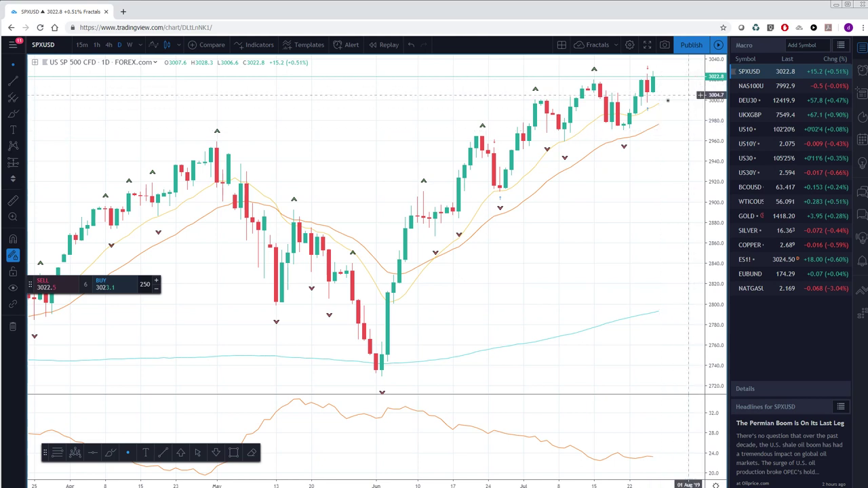
# Step: Step through the NAS100USD, DEU30 and UKXGBP daily charts
pyautogui.click(751, 86)
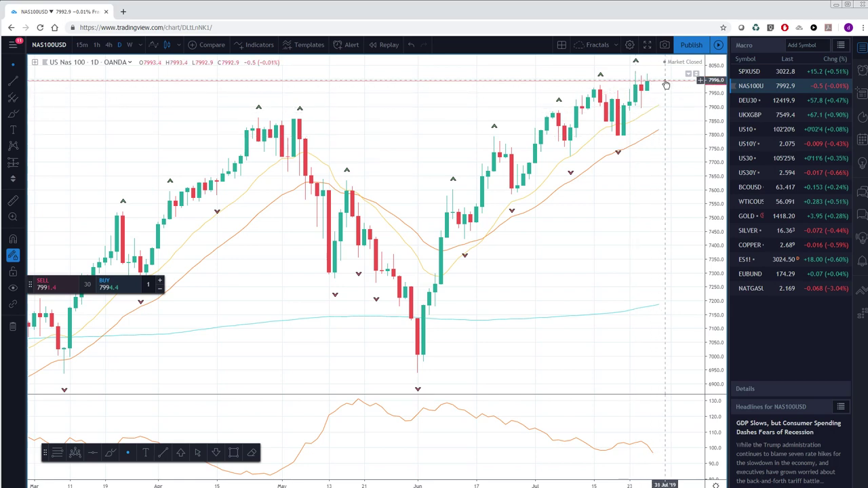
pyautogui.click(750, 102)
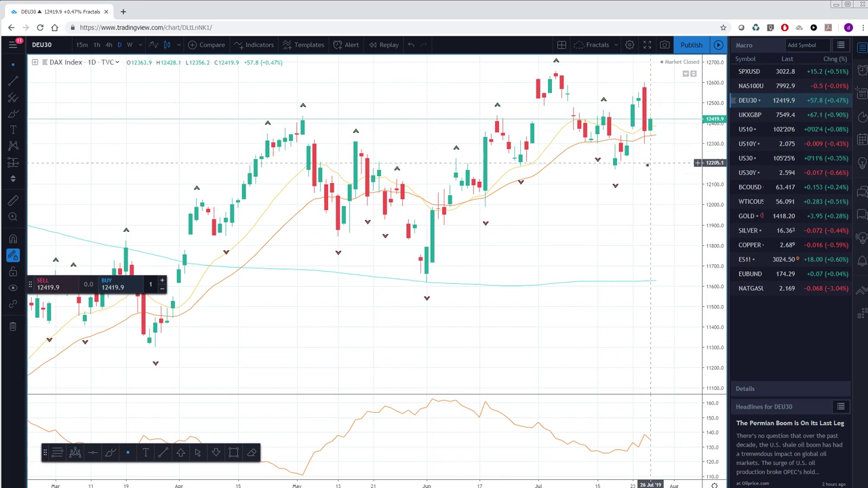
pyautogui.click(750, 116)
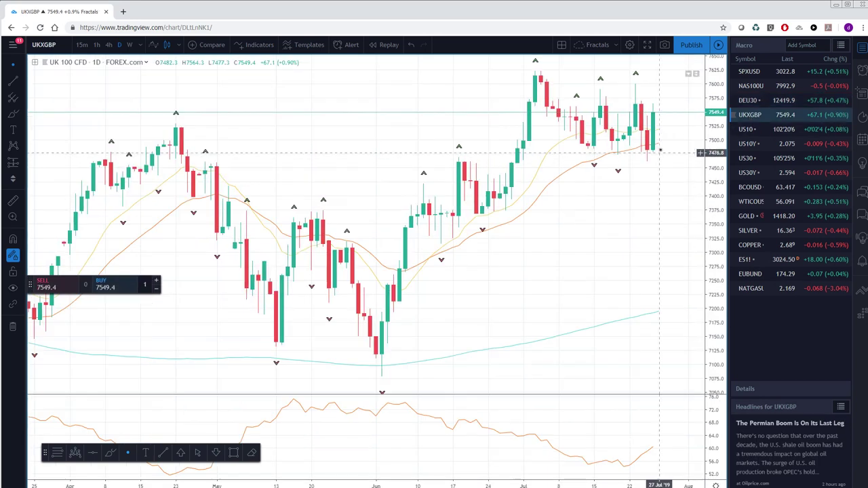
# Step: View the US10Y and US30Y yields weekly, then load West Texas Oil (WTICOUSD)
pyautogui.click(749, 144)
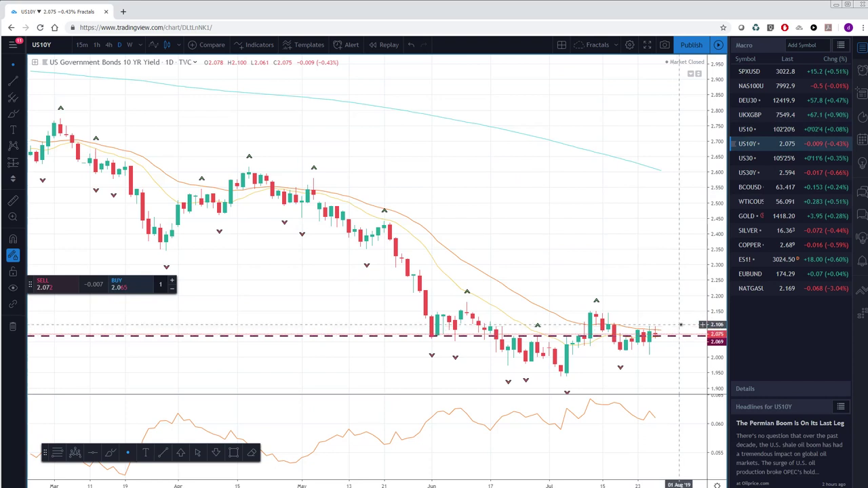
pyautogui.click(129, 45)
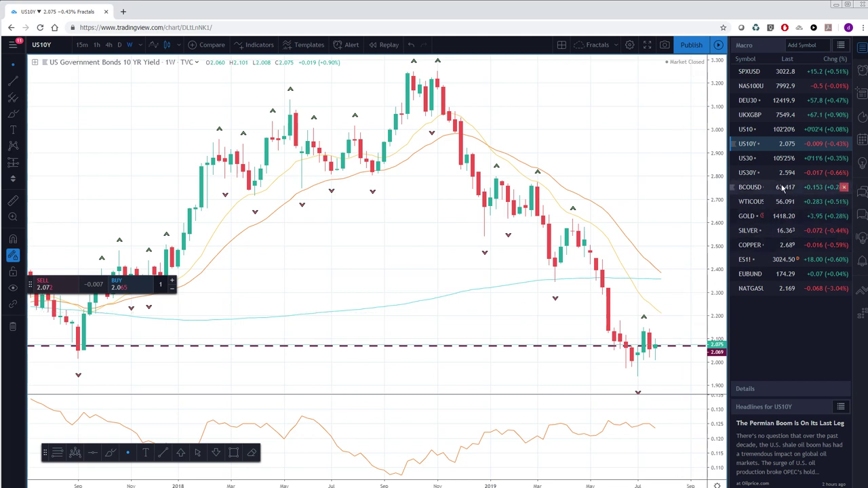
pyautogui.click(748, 173)
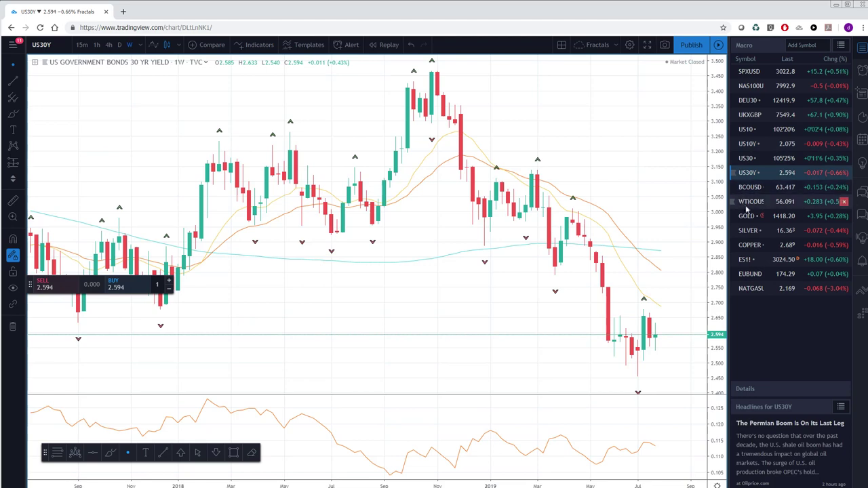
pyautogui.click(751, 203)
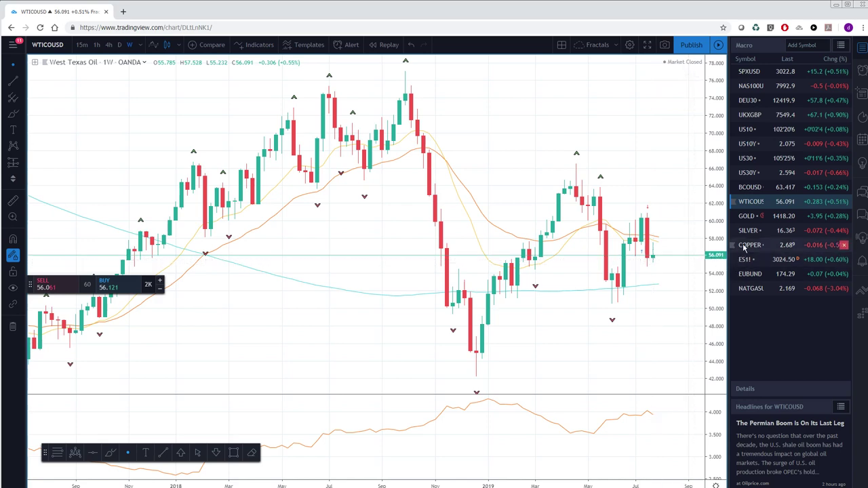
# Step: Step through the GOLD and SILVER weekly charts, ending on COPPER near 2.689
pyautogui.click(750, 216)
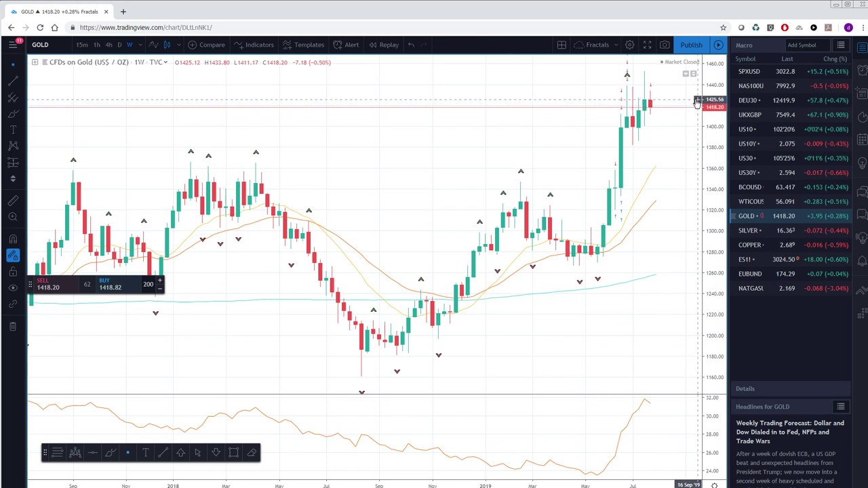
pyautogui.click(745, 232)
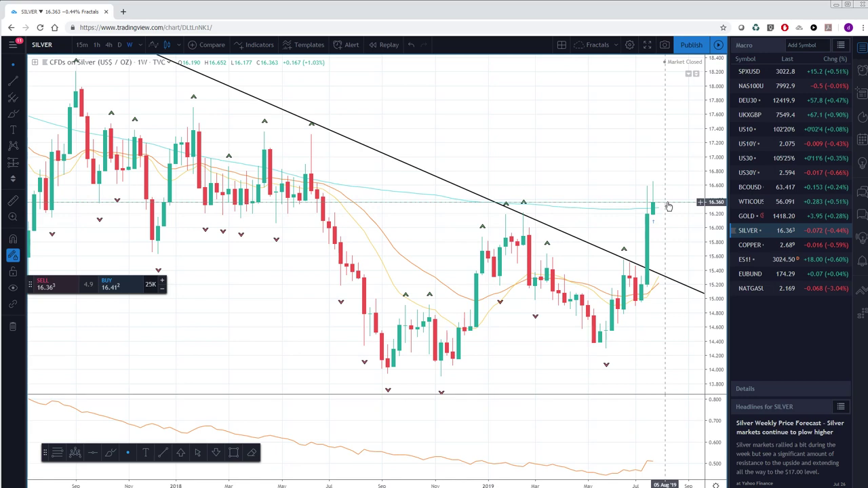
pyautogui.click(750, 246)
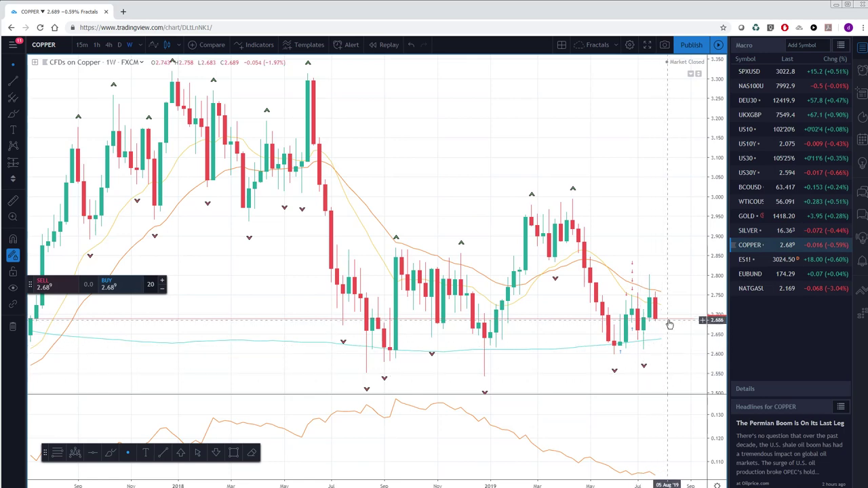
# Step: Draw a rising trendline on the Copper weekly chart from the December 2018 low to late July 2019
pyautogui.click(14, 80)
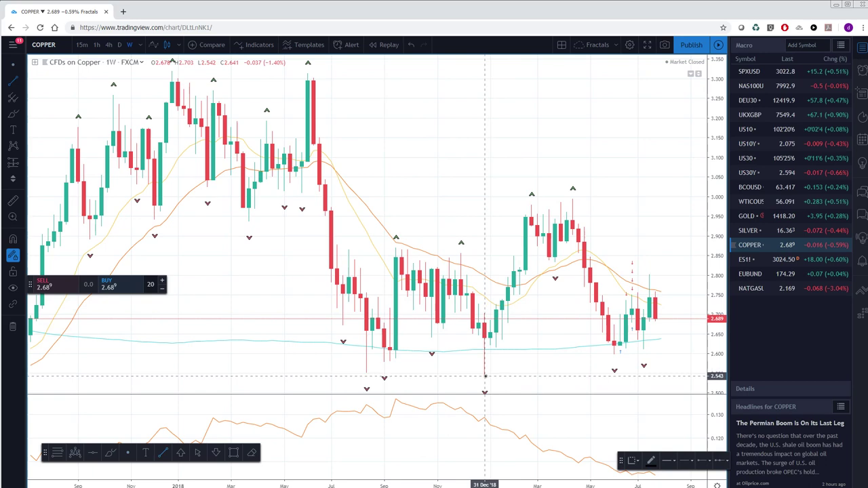
pyautogui.click(485, 375)
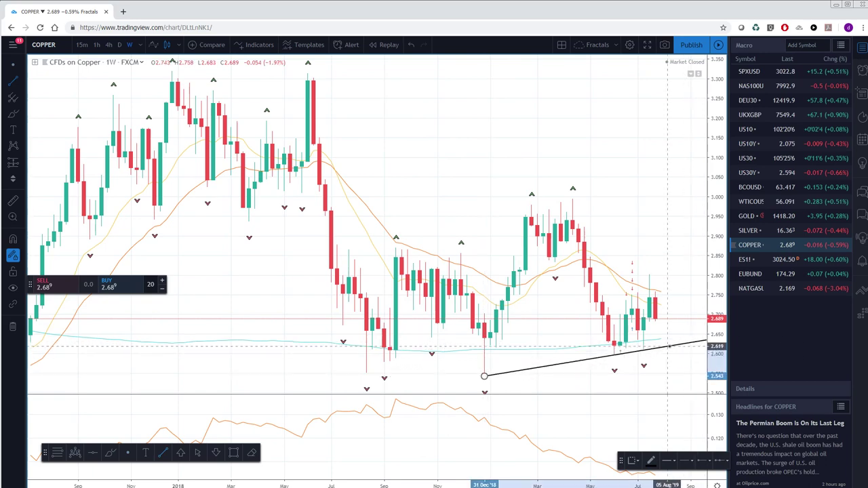
pyautogui.click(671, 345)
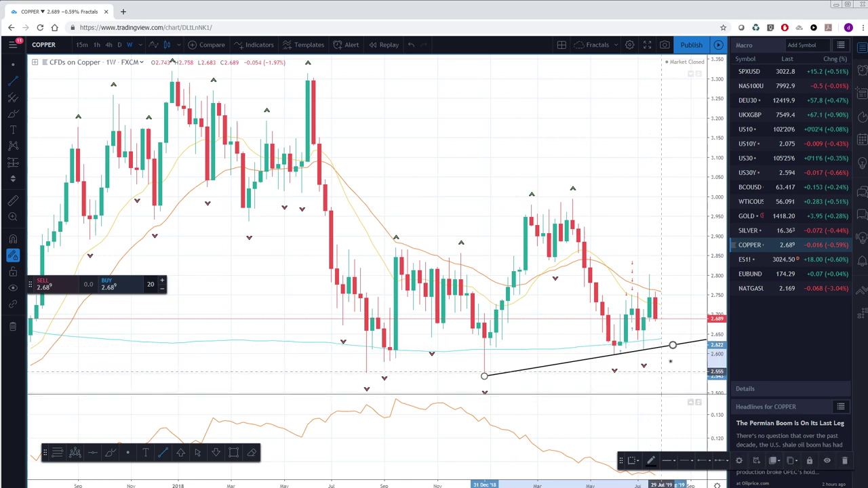
pyautogui.rightClick(689, 326)
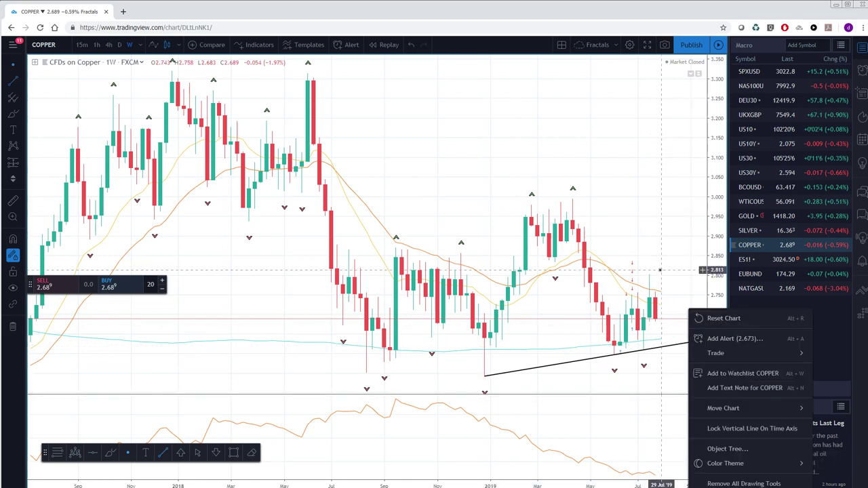
pyautogui.press('Escape')
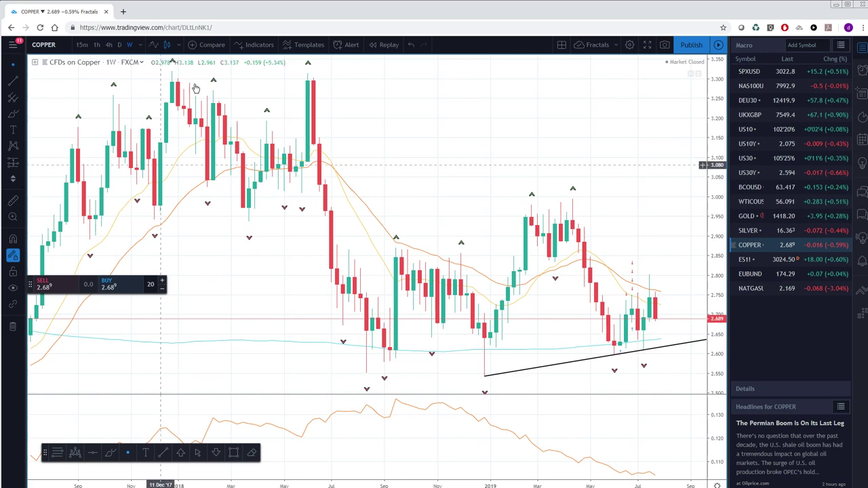
# Step: Switch to the Currencies watchlist and load the USDCNH weekly chart
pyautogui.click(841, 45)
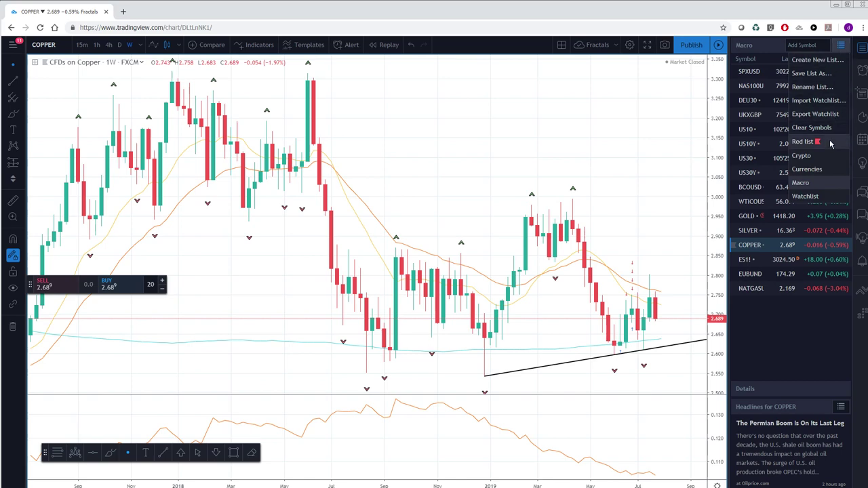
pyautogui.click(808, 169)
pyautogui.click(753, 205)
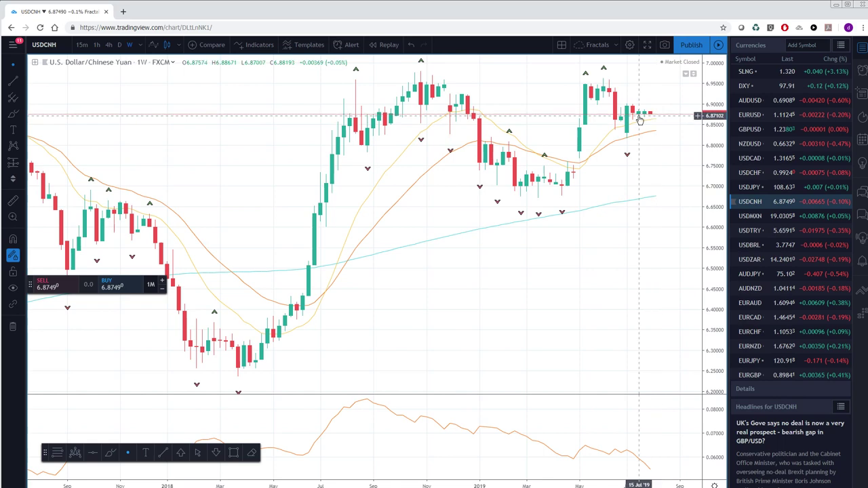
# Step: Show USDCNH on daily candles, zoomed out with the chart scale reset
pyautogui.click(119, 46)
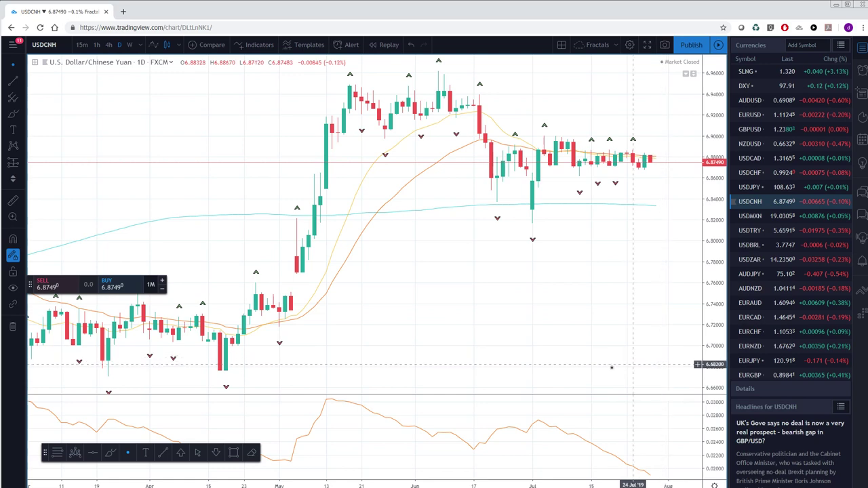
pyautogui.scroll(-5, 388, 480)
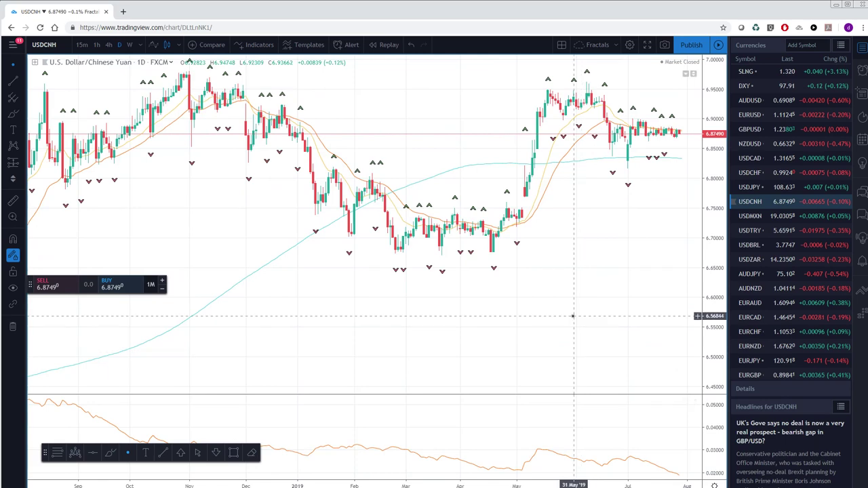
pyautogui.hotkey('alt', 'r')
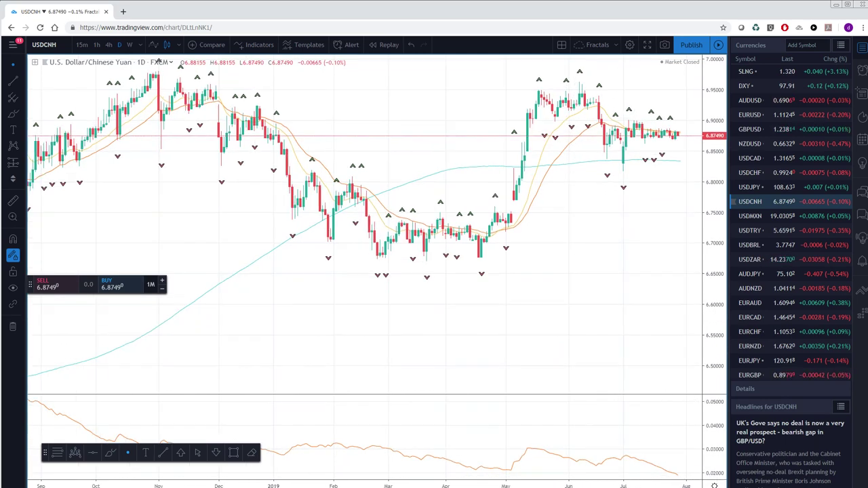